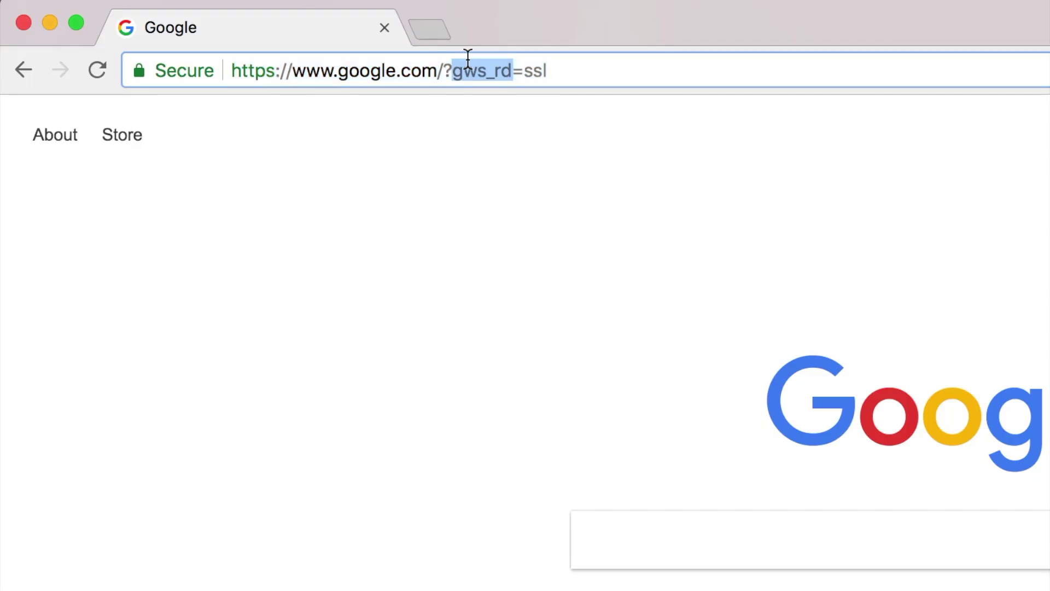
- Enter the sample addresses yourbiz.squarespace.com and then yourbiz.com in the address bar
triple_click(468, 57)
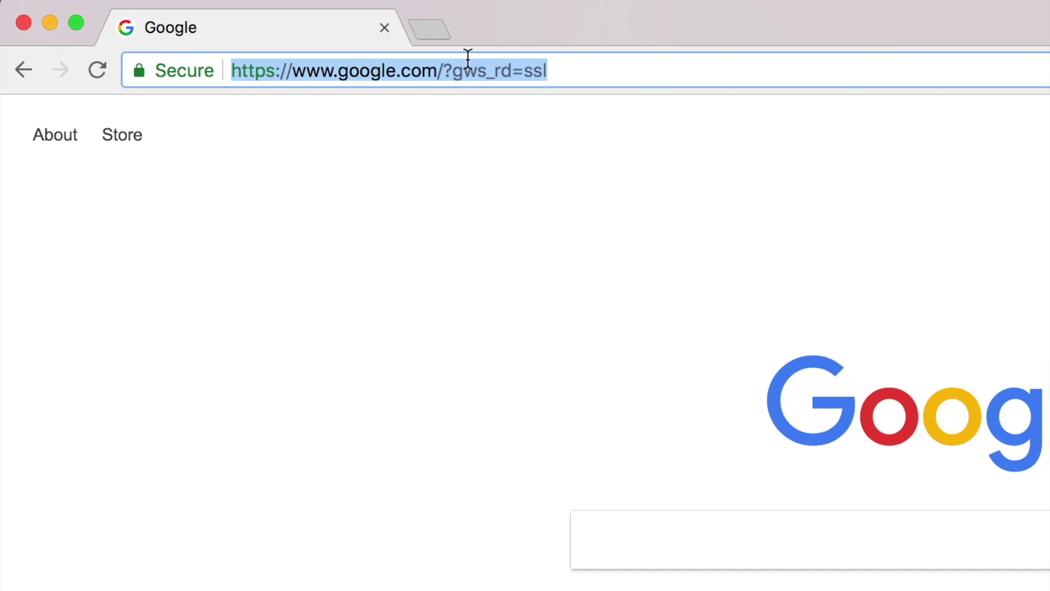
type("y")
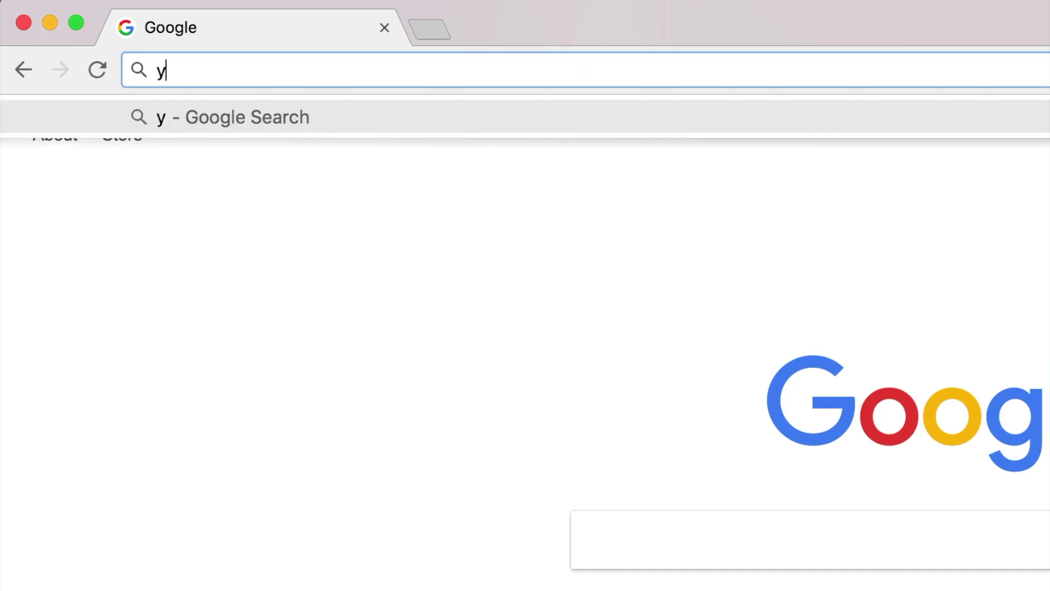
type("ourbiz.squ")
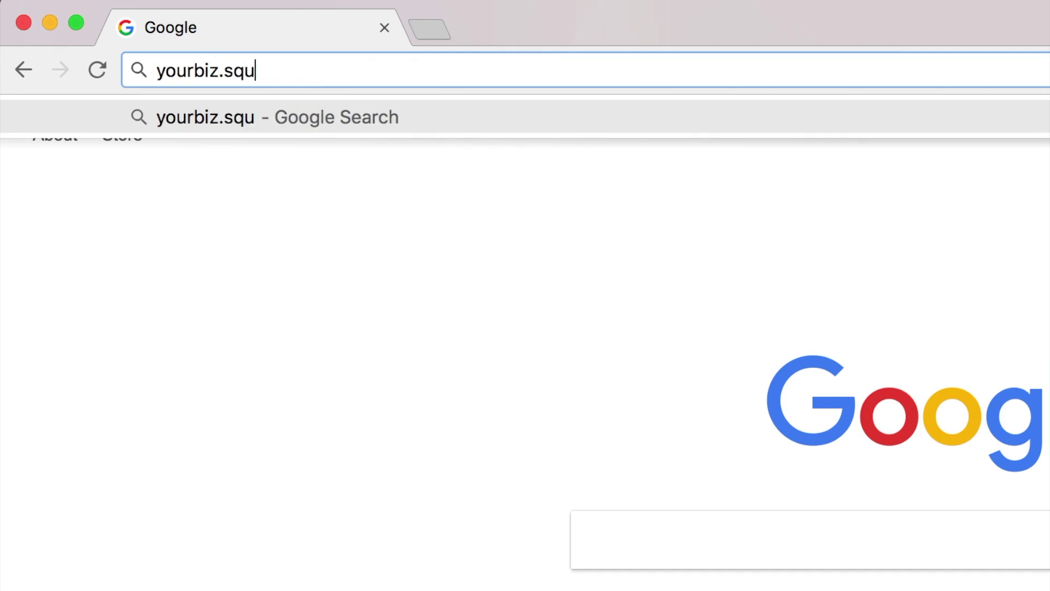
type("arespace.com")
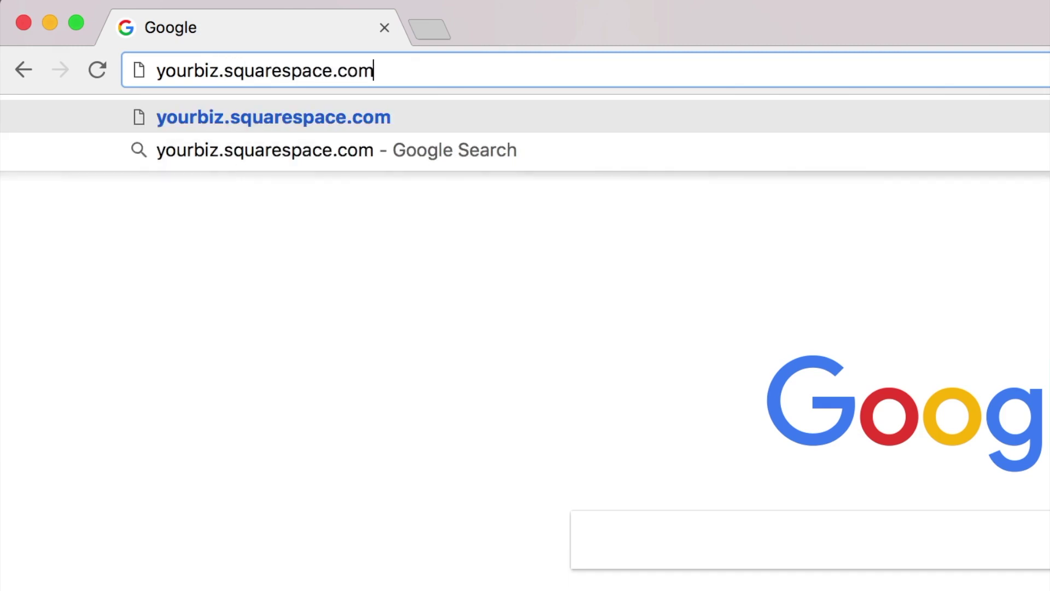
key("shift+alt+Left")
key("shift+alt+Left")
key("shift+alt+Left")
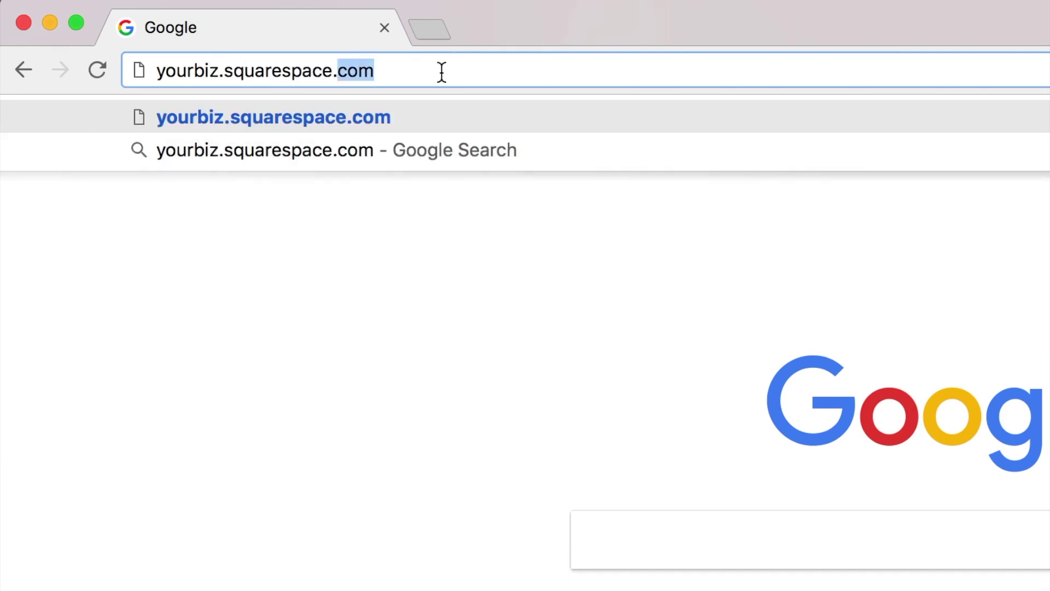
type("yourbiz.com")
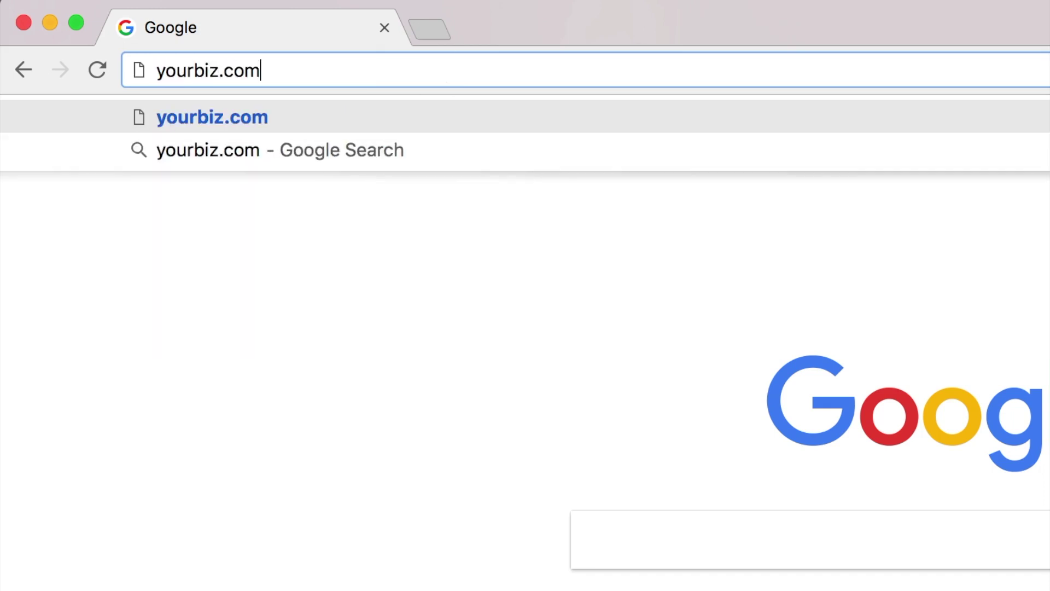
- Enter the real addresses solopreneursidekick.squarespace.com and then solopreneursidekick.com for comparison
key("super+a")
type("solopreneurs")
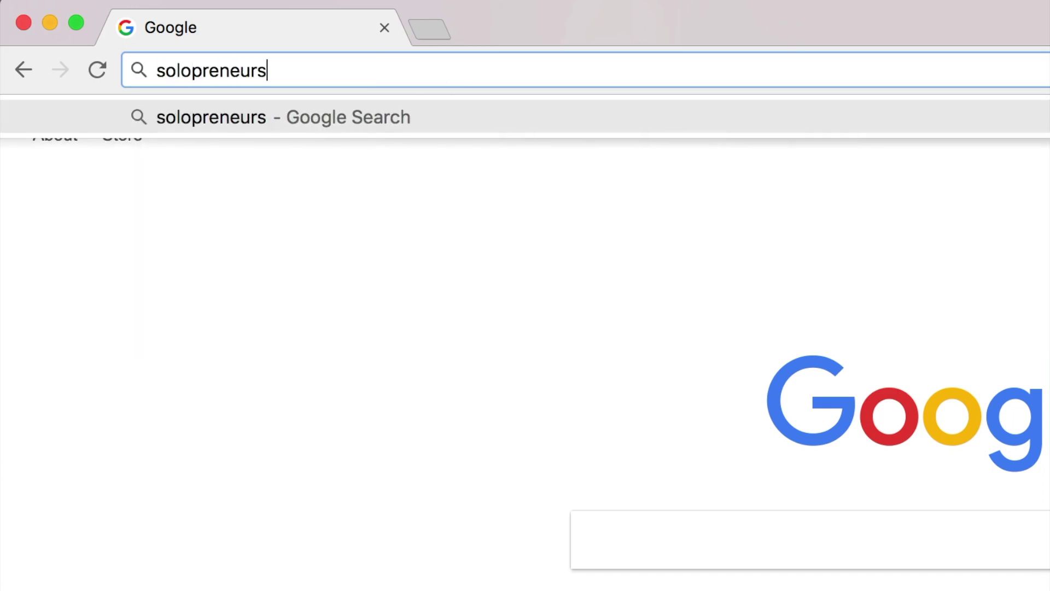
type("idekick.squarespace.com")
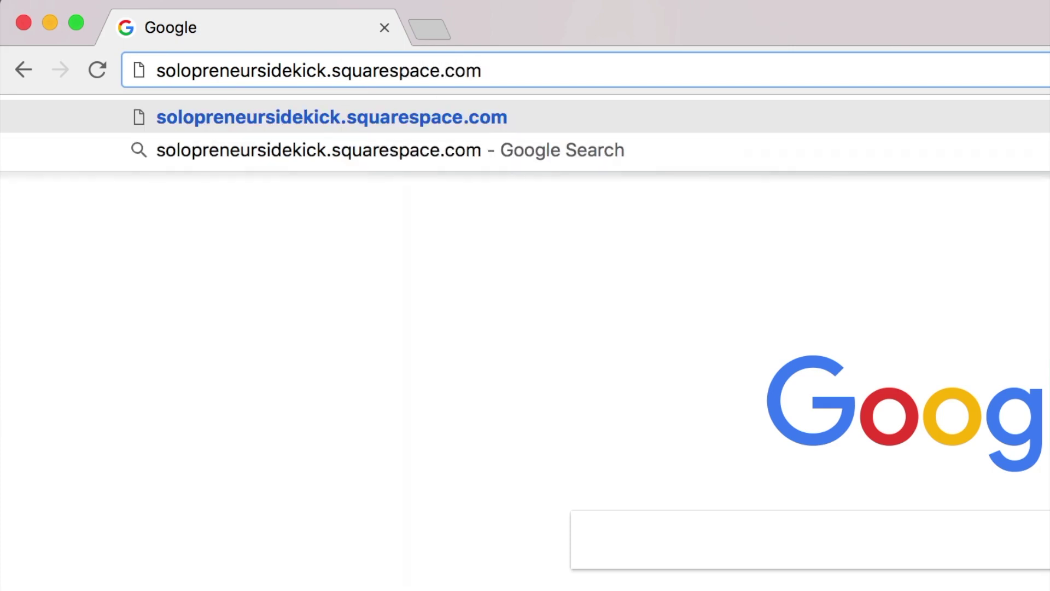
key("super+a")
type("solopreneursid")
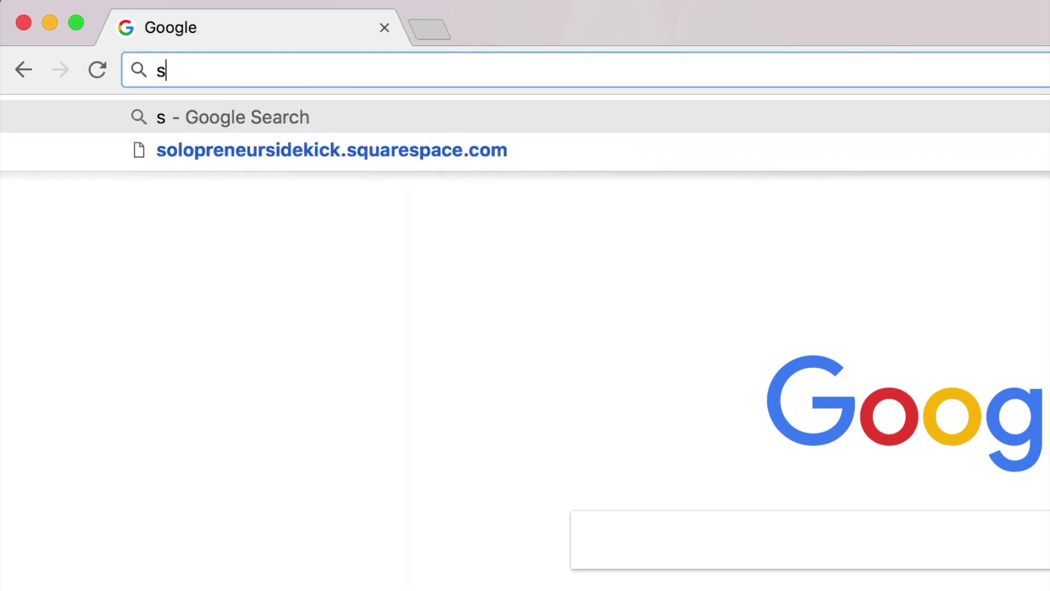
type("ekick.com")
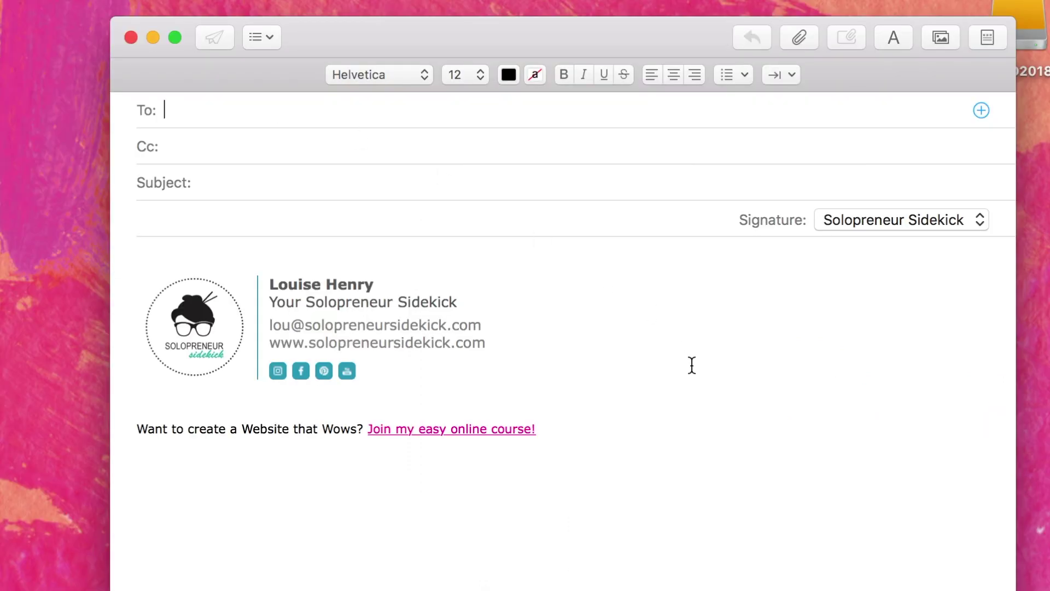
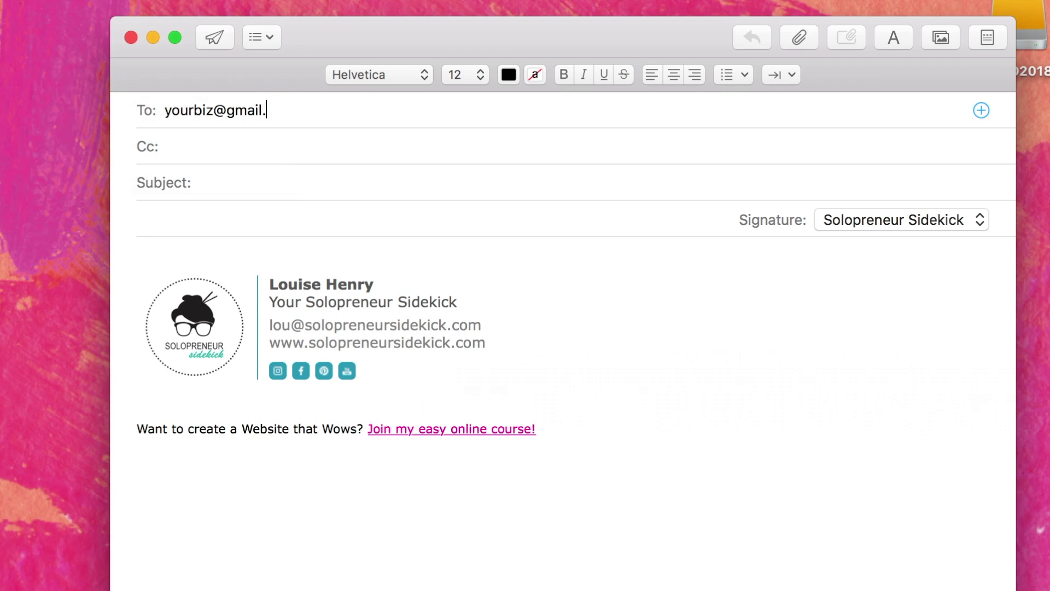
- In the To field, contrast sample Gmail and yourbiz.com addresses, then the business's Gmail and own-domain addresses
key("BackSpace")
key("BackSpace")
key("BackSpace")
key("BackSpace")
key("BackSpace")
key("BackSpace")
key("BackSpace")
key("BackSpace")
key("BackSpace")
key("BackSpace")
key("BackSpace")
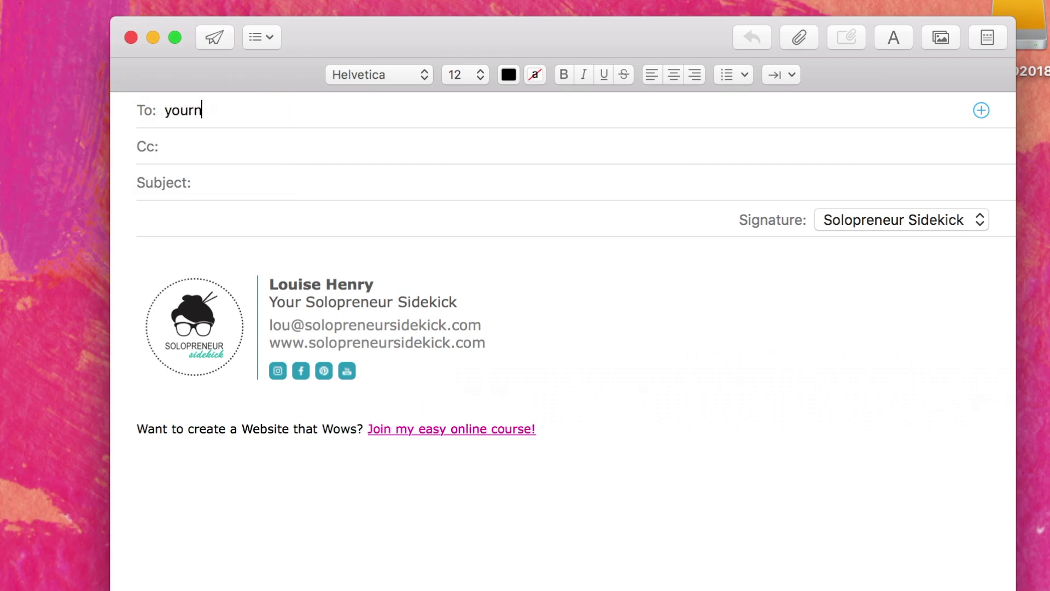
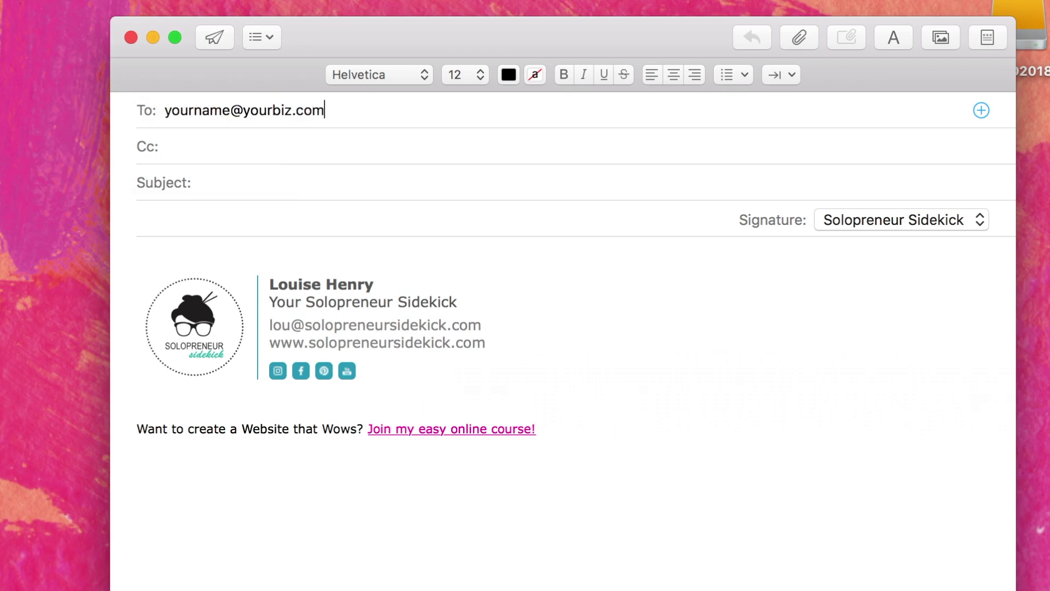
key("super+a")
key("BackSpace")
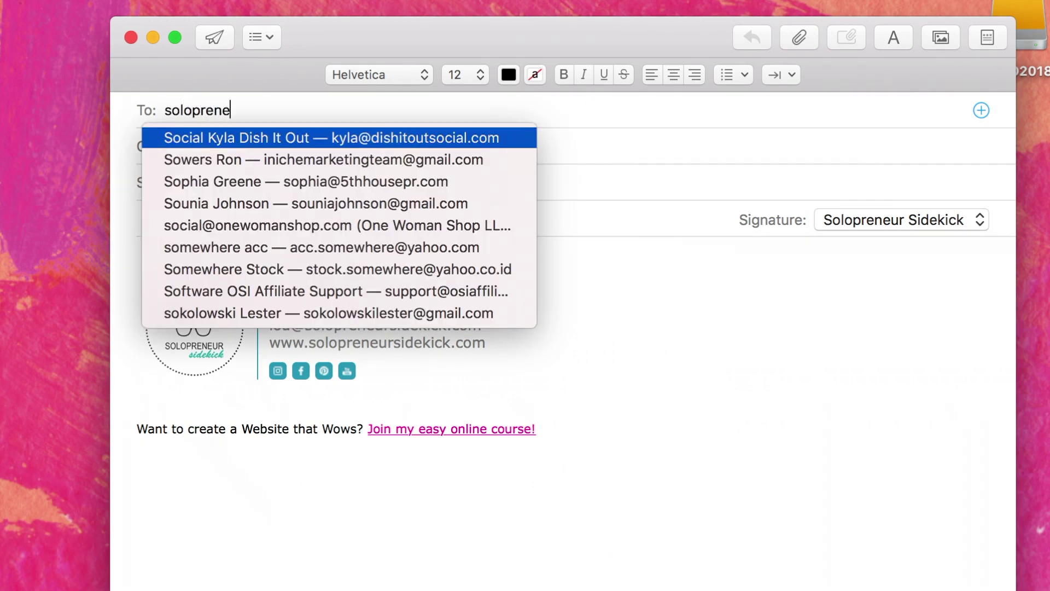
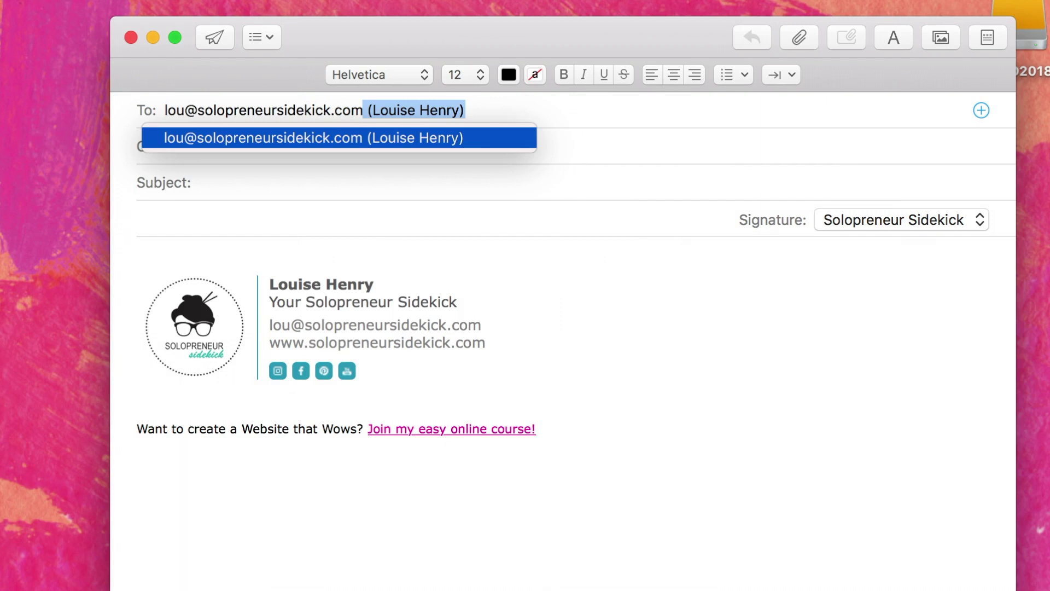
- Load namecheap.com, then scroll down the GoDaddy homepage and the G Suite business email page
type("namecheap.")
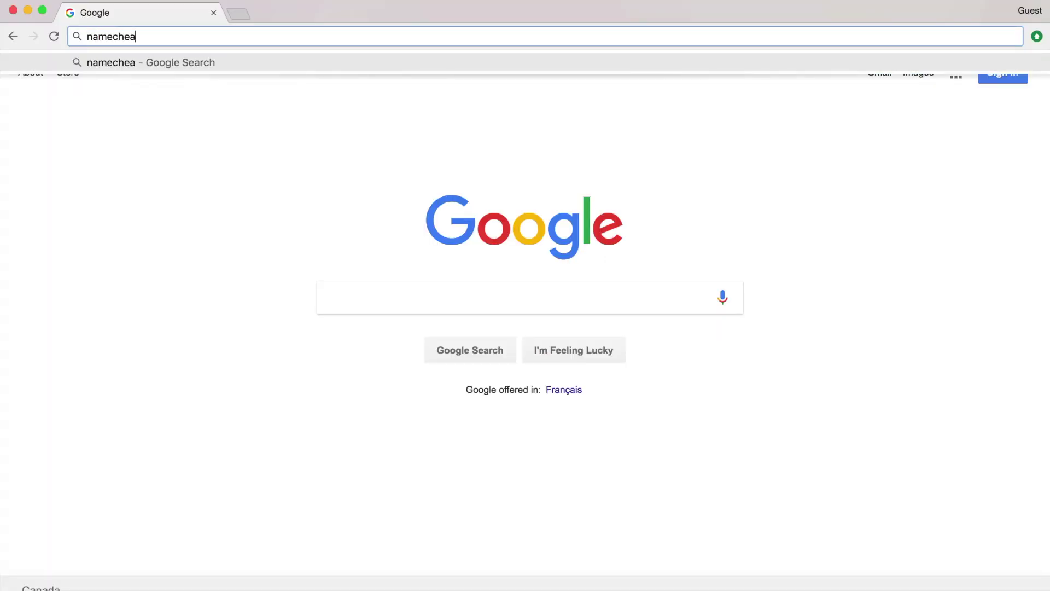
type("com")
key("Return")
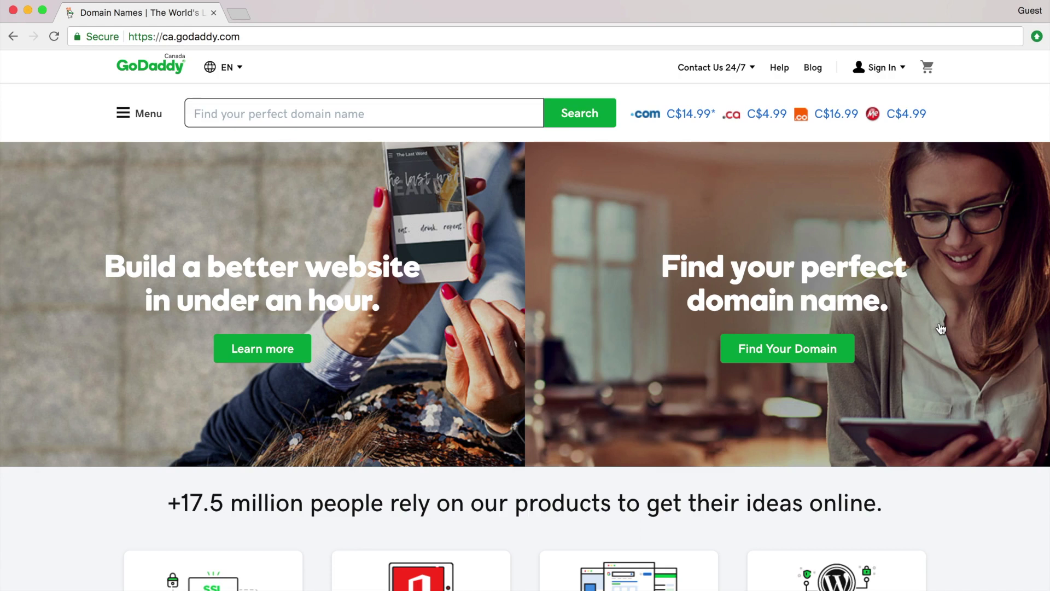
scroll(1009, 376, "down", 5)
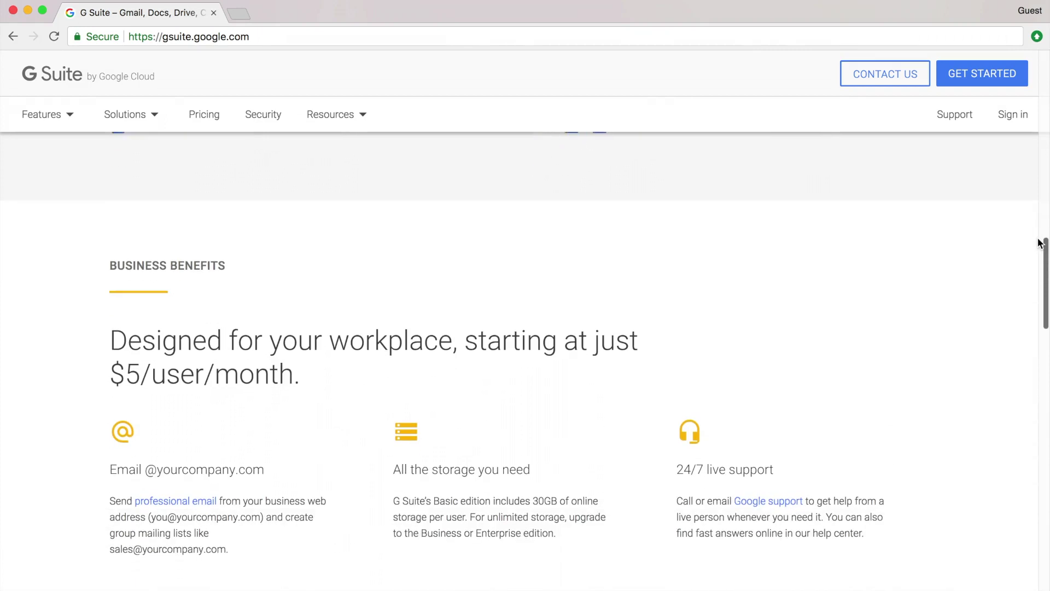
scroll(1041, 243, "down", 3)
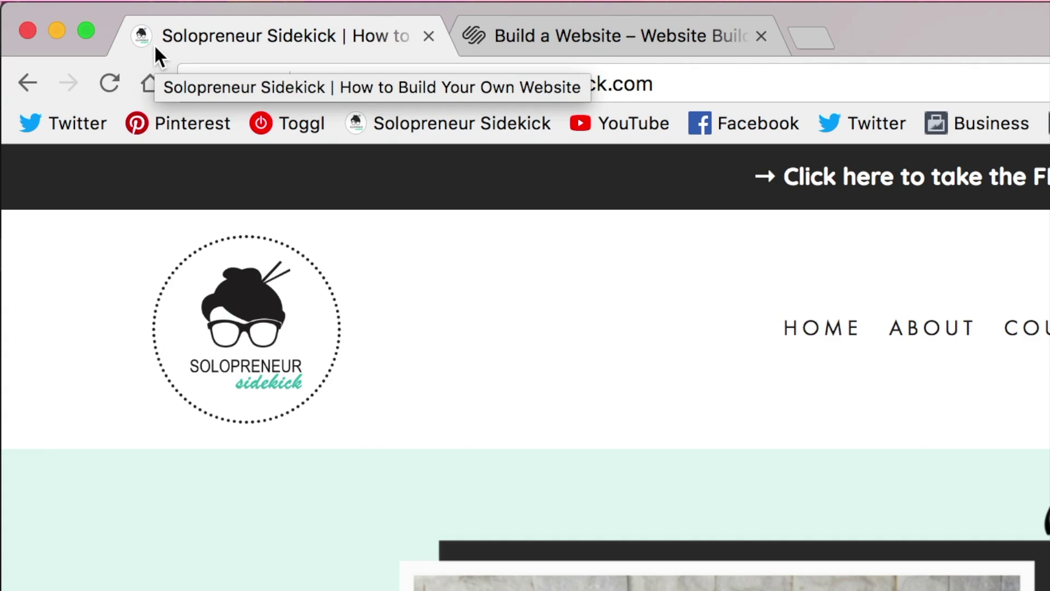
- Switch to the Squarespace 'Build a Website' tab to compare its favicon
left_click(593, 41)
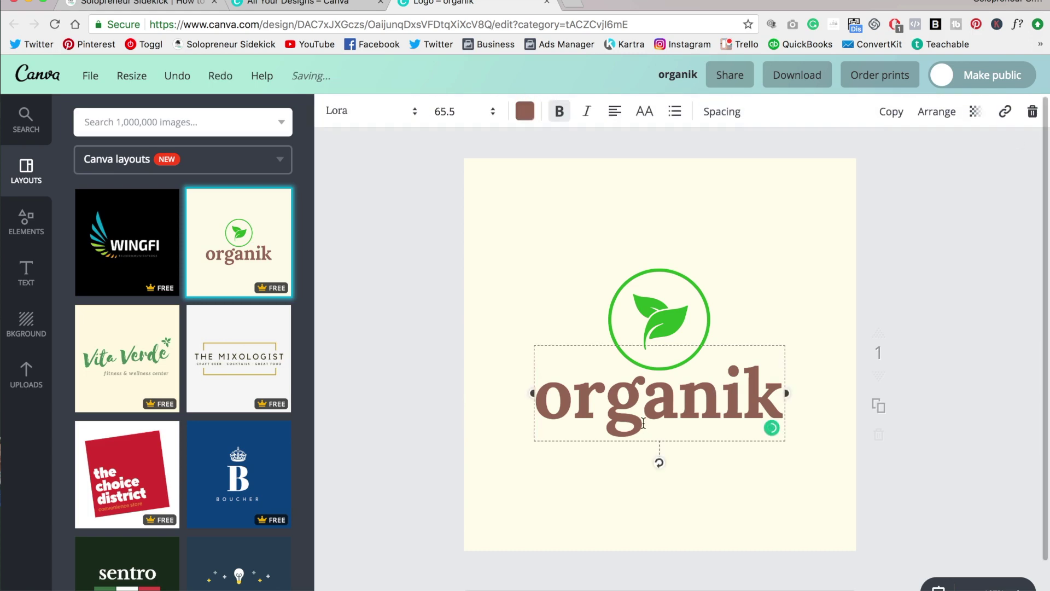
- Remove the 'organik' text from the logo and move the leaf icon down to the centre
left_click_drag(572, 394, 793, 400)
key("BackSpace")
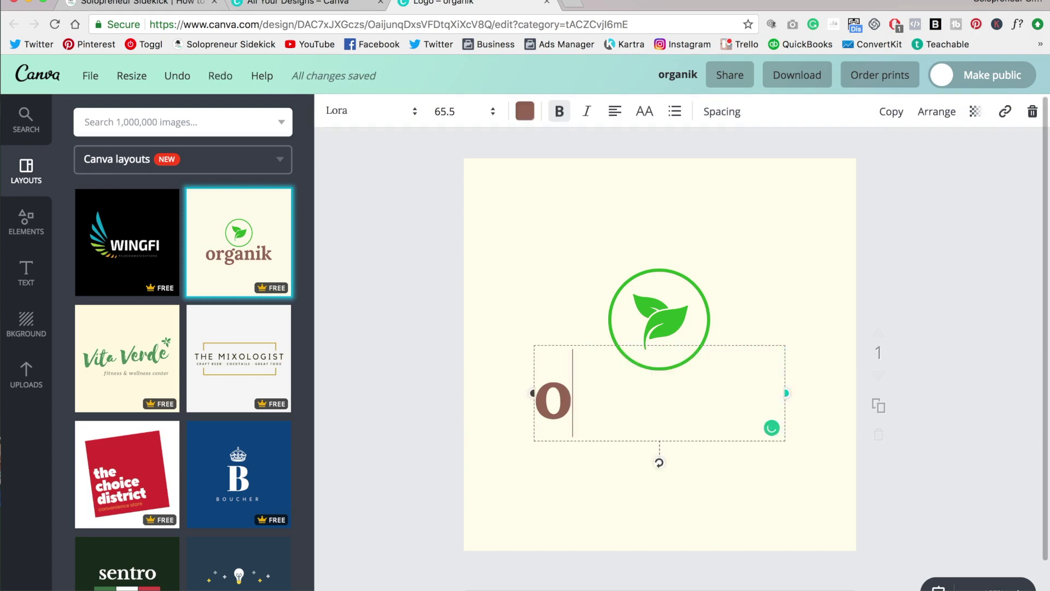
key("Escape")
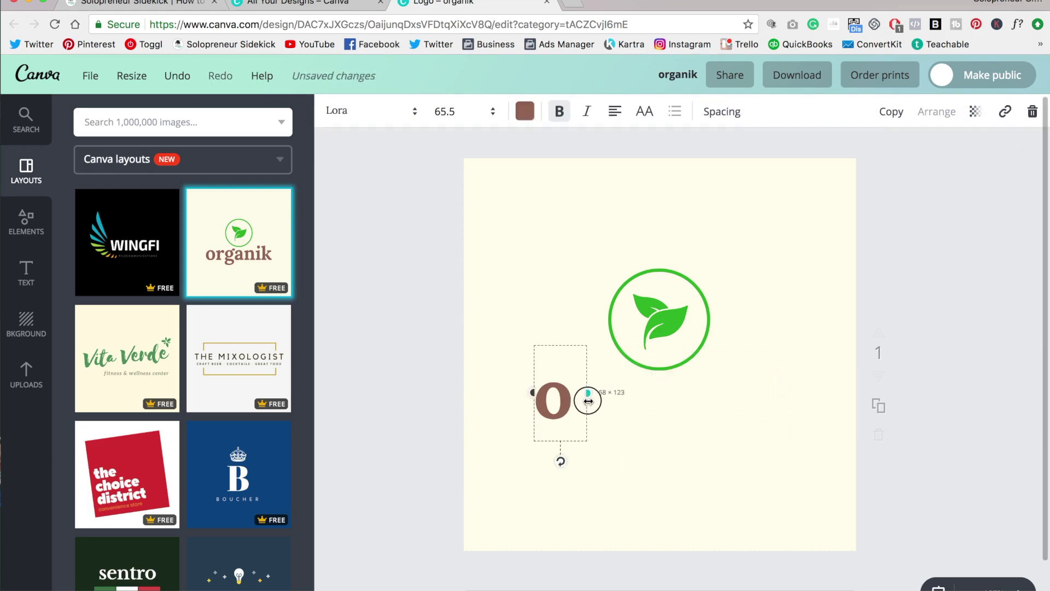
key("Delete")
left_click_drag(730, 315, 732, 351)
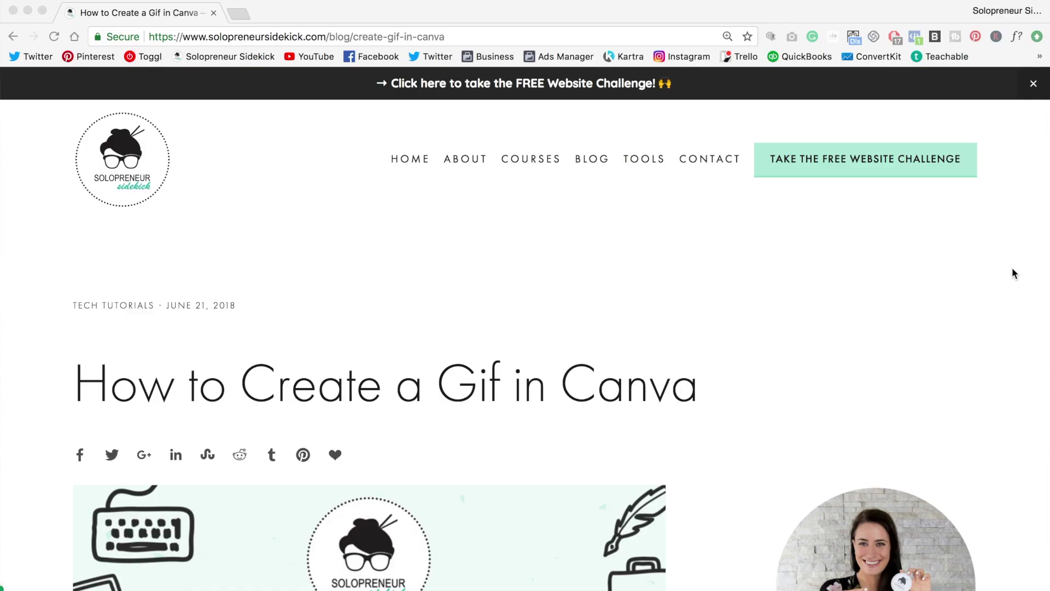
- Scroll down through the 'How to Create a Gif in Canva' blog post
scroll(1013, 272, "down", 6)
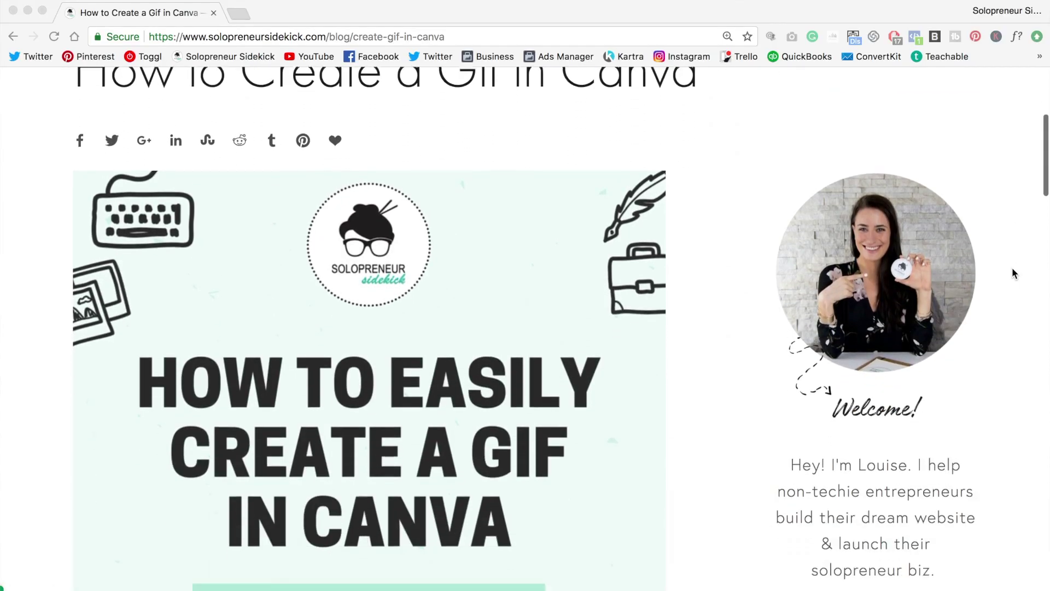
scroll(1011, 267, "down", 8)
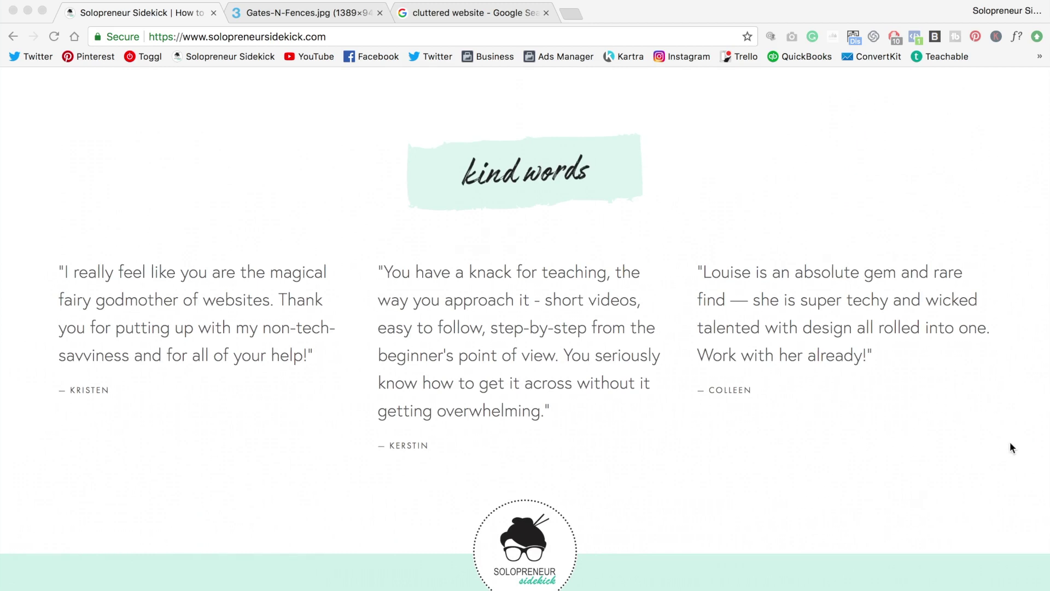
- Scroll through the Solopreneur Sidekick homepage and the YouTube blog post
scroll(1009, 442, "down", 1)
scroll(1010, 442, "up", 10)
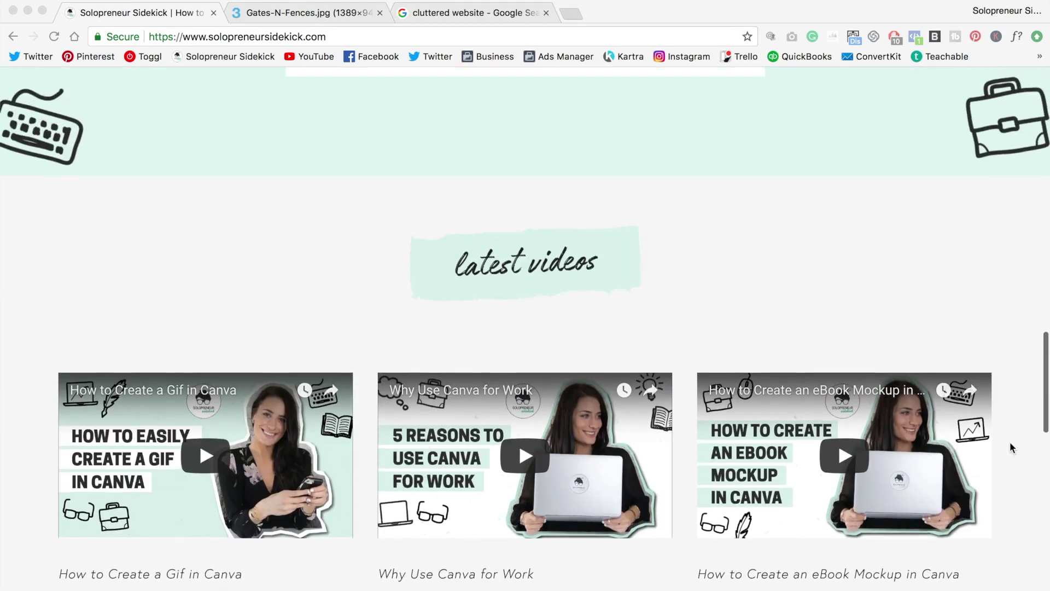
scroll(1010, 446, "up", 8)
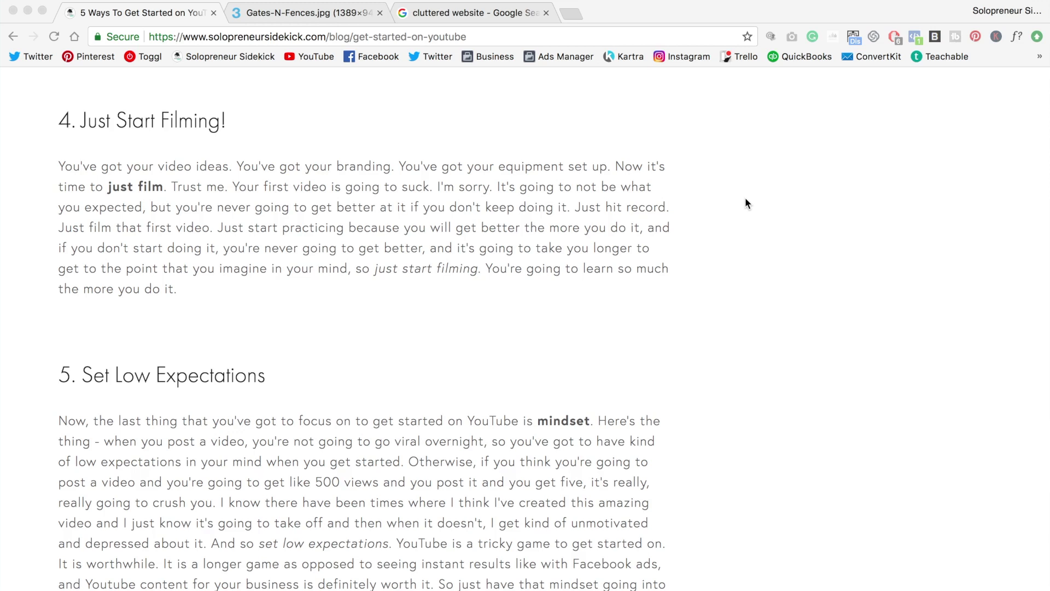
scroll(746, 203, "down", 5)
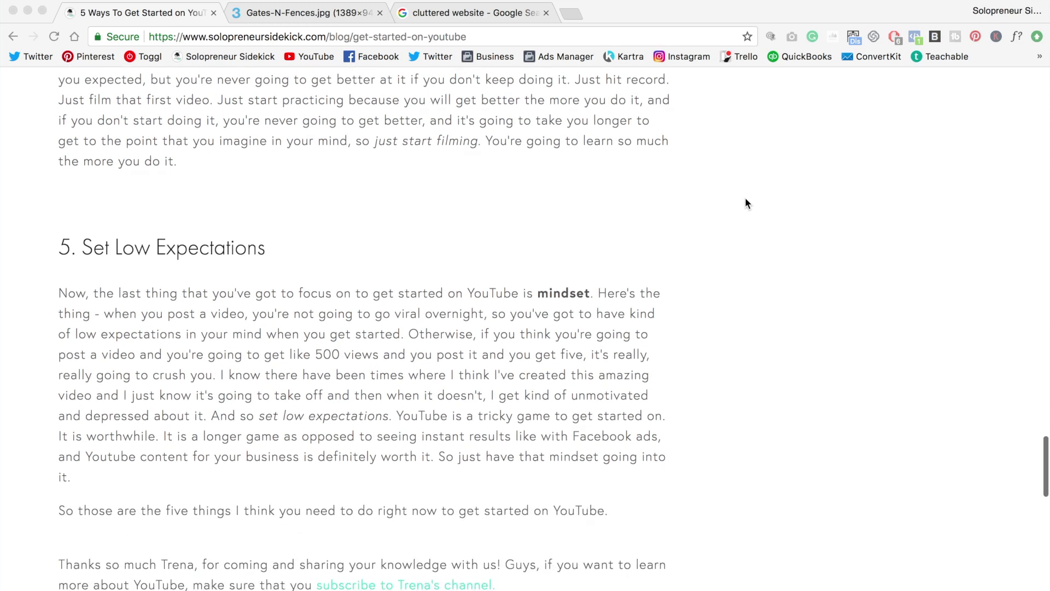
scroll(746, 203, "down", 4)
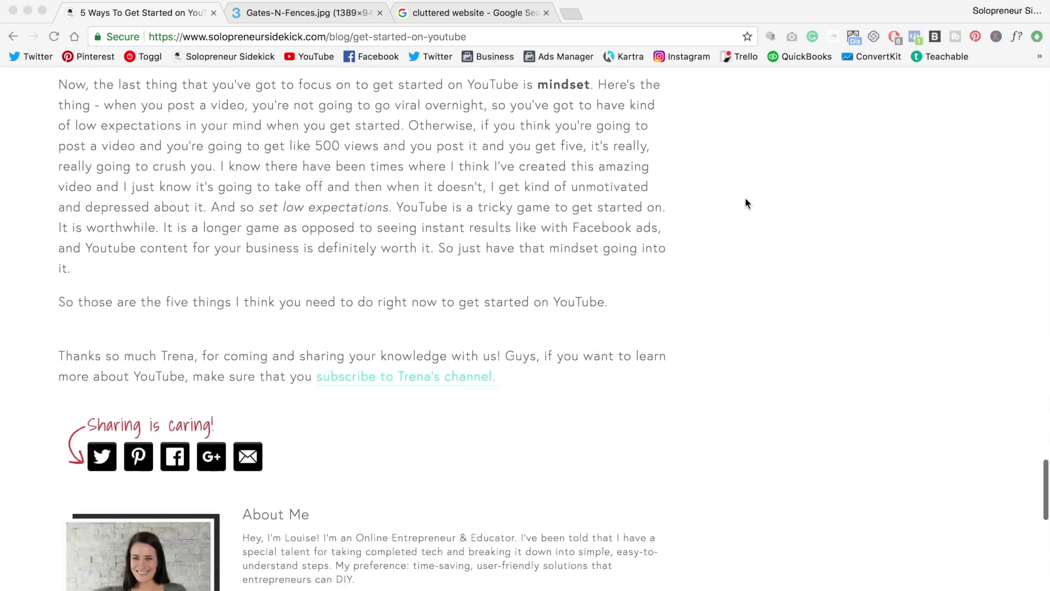
scroll(746, 204, "down", 4)
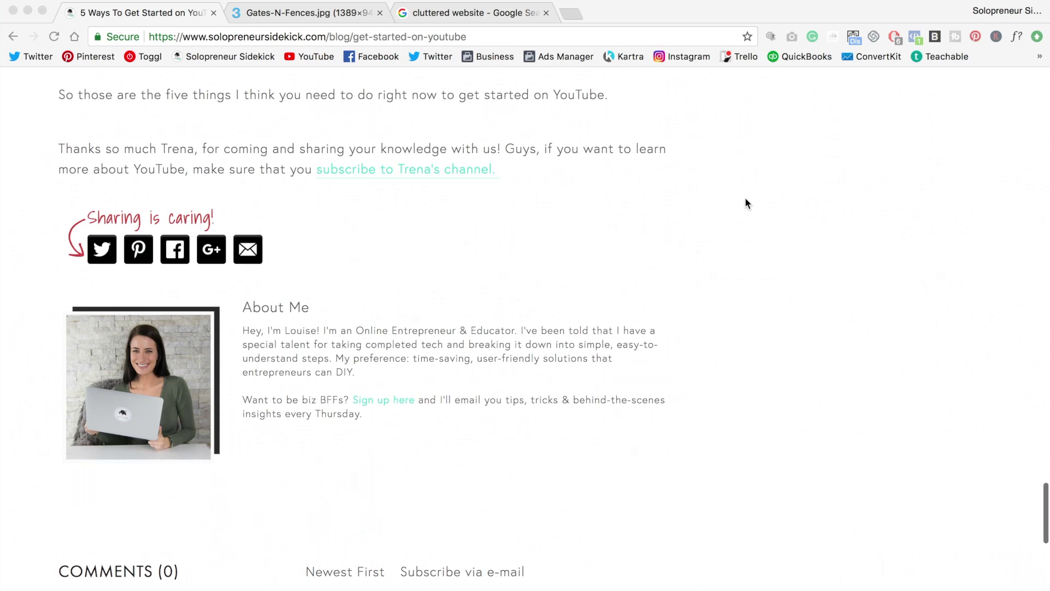
scroll(745, 203, "down", 5)
- Switch to the Gates-N-Fences.jpg tab showing the cluttered gate company website
left_click(290, 17)
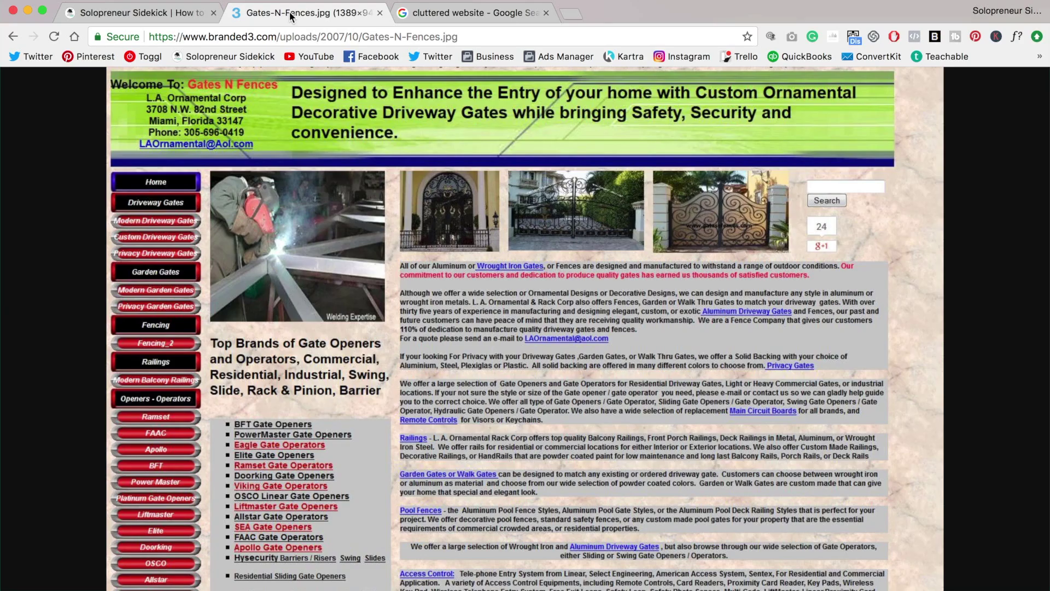